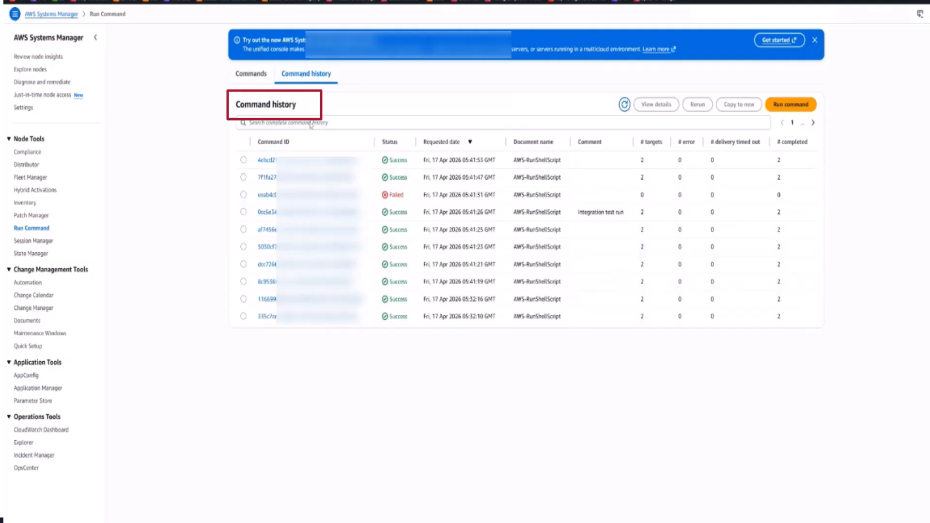
- Open the most recent command in the Run Command history and expand its command description and command parameters
left_click(266, 160)
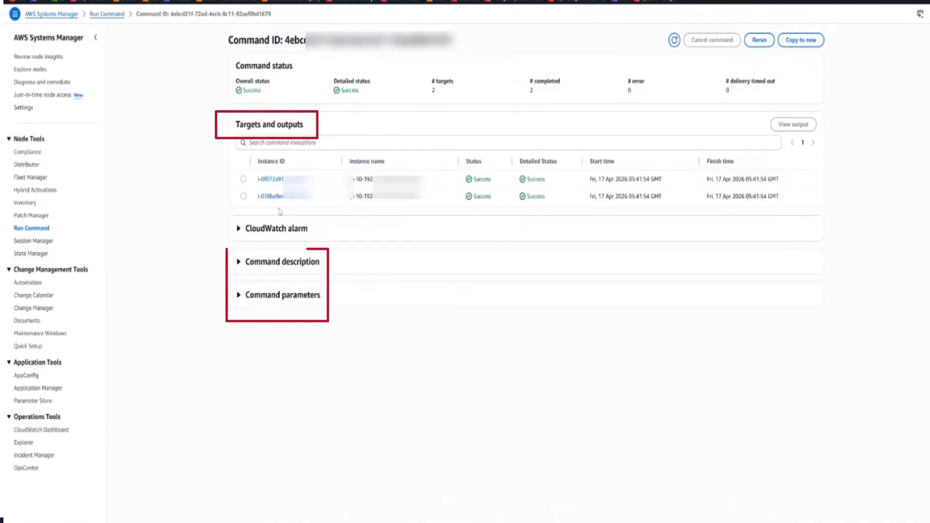
left_click(263, 255)
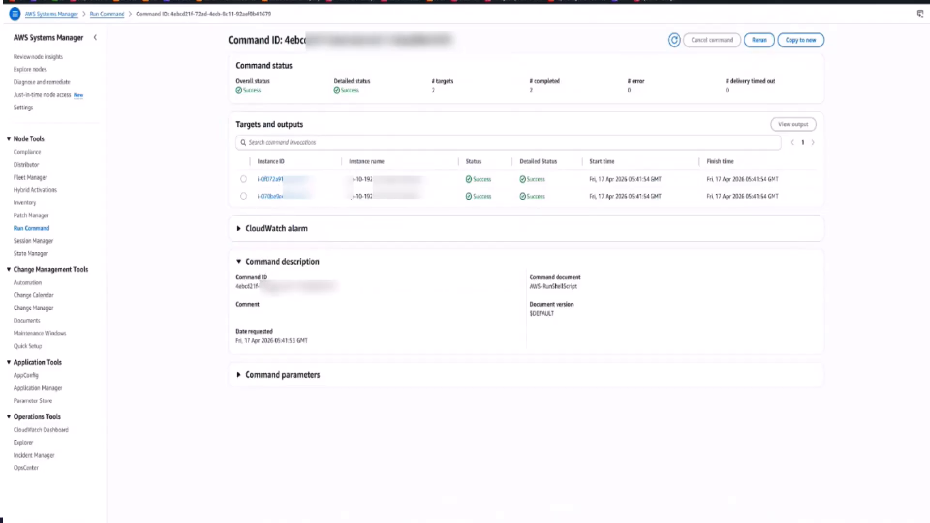
left_click(275, 376)
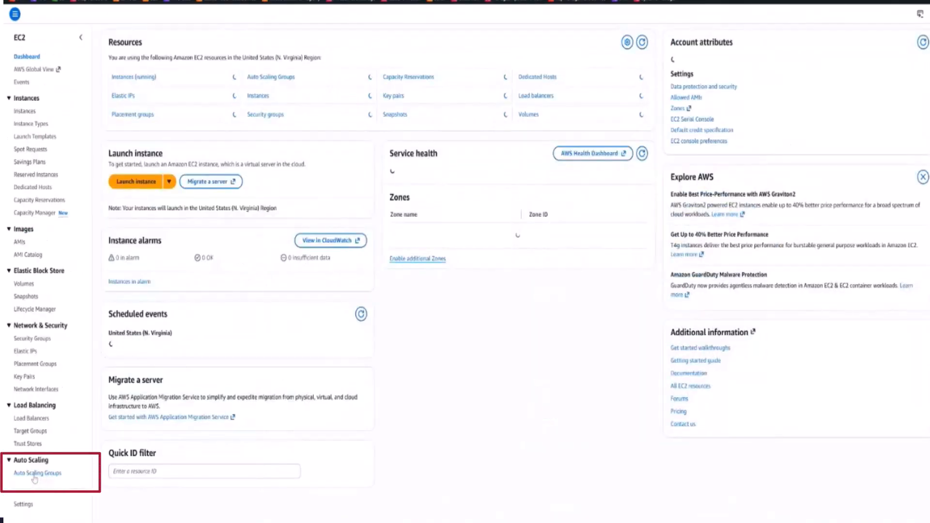
- In EC2, list the Auto Scaling groups and open the A3P-Production-ASG group
left_click(35, 474)
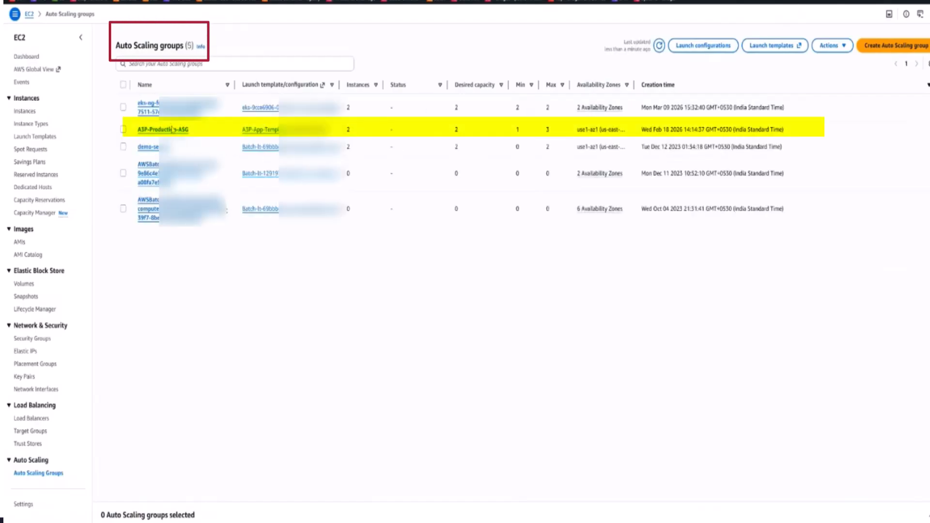
left_click(172, 130)
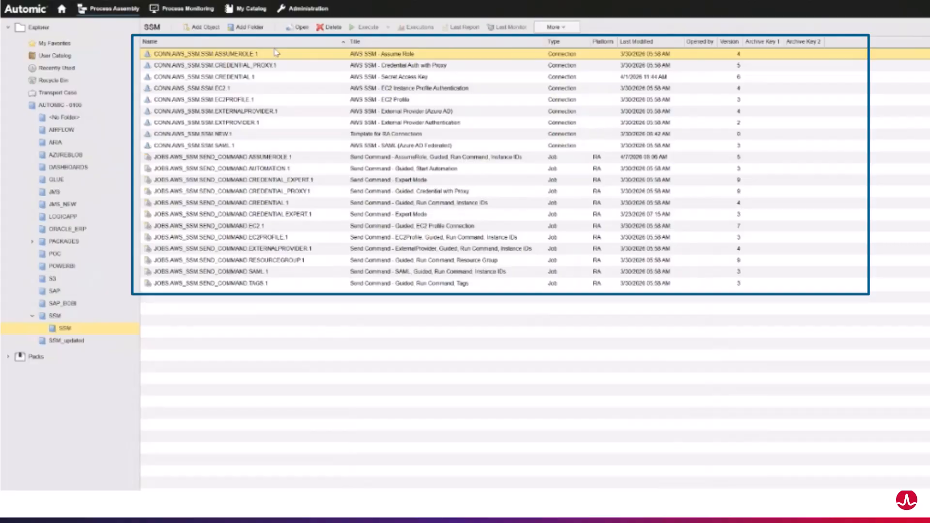
- Switch to Automic and open the CONN.AWS_SSM.SSM.CREDENTIAL.1 connection object in the SSM folder
double_click(275, 80)
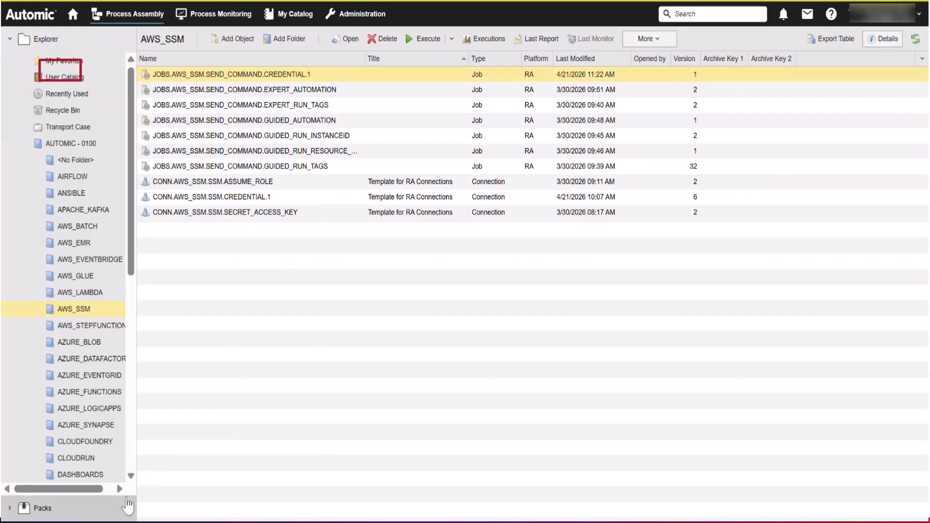
- Open the JOBS.AWS_SSM.SEND_COMMAND.CREDENTIAL.1 job and set its agent to SSM_TEST1 in the attributes
double_click(286, 78)
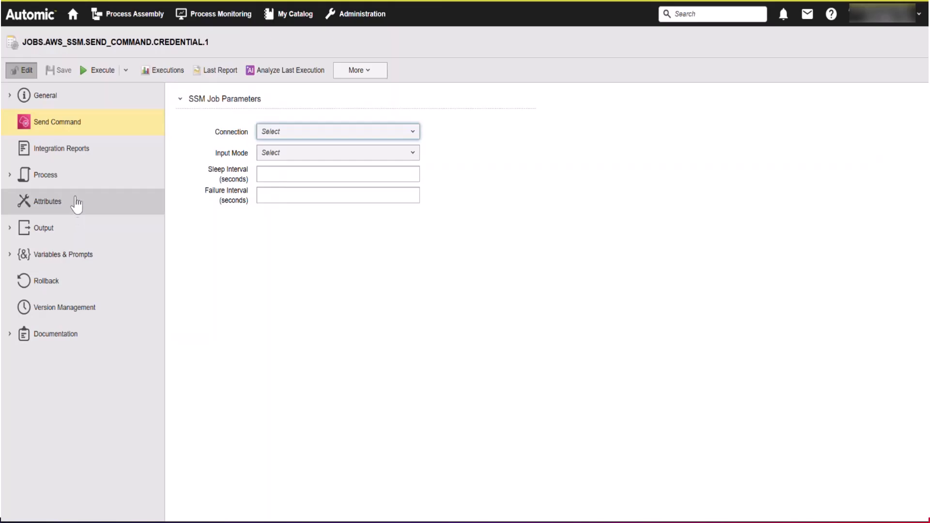
left_click(73, 205)
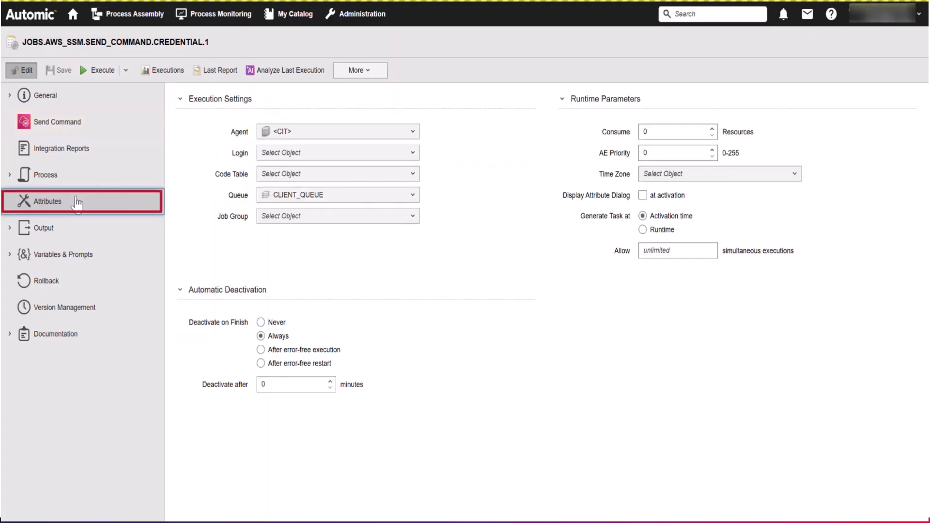
left_click(410, 134)
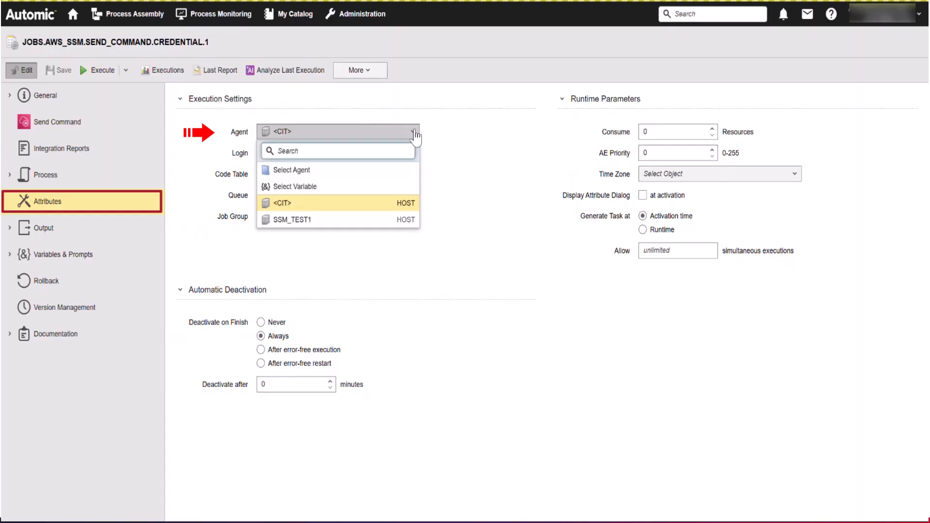
left_click(394, 219)
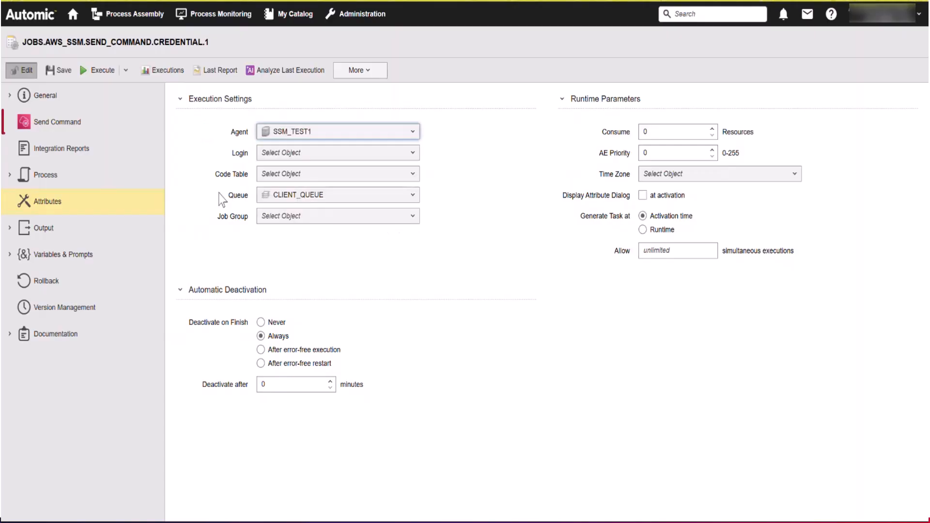
- In the Send Command parameters, set the connection to CONN.AWS_SSM.SSM.CREDENTIAL.1 and the input mode to Guided
left_click(102, 125)
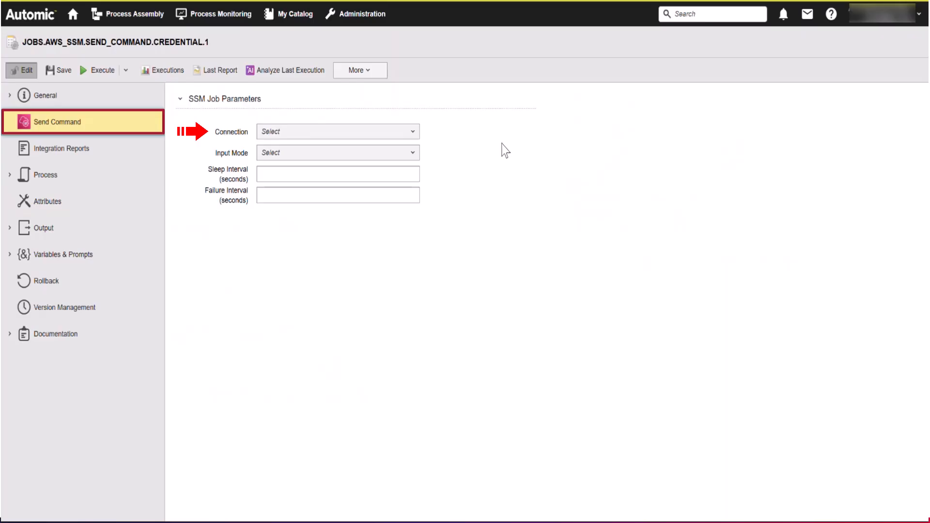
left_click(413, 135)
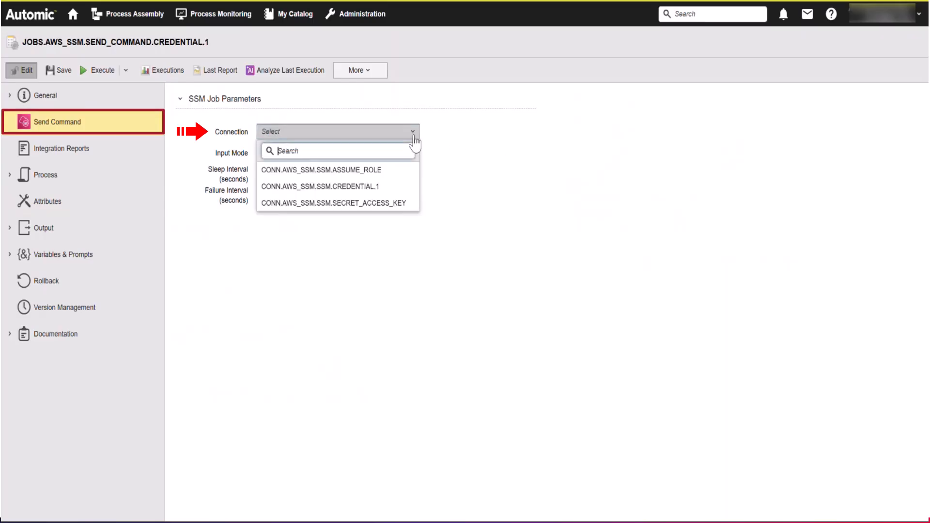
left_click(393, 186)
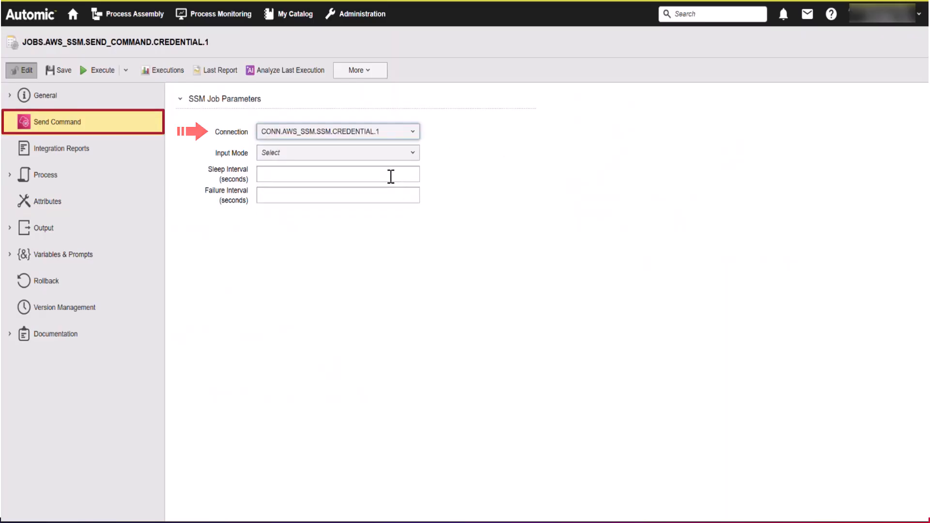
left_click(413, 154)
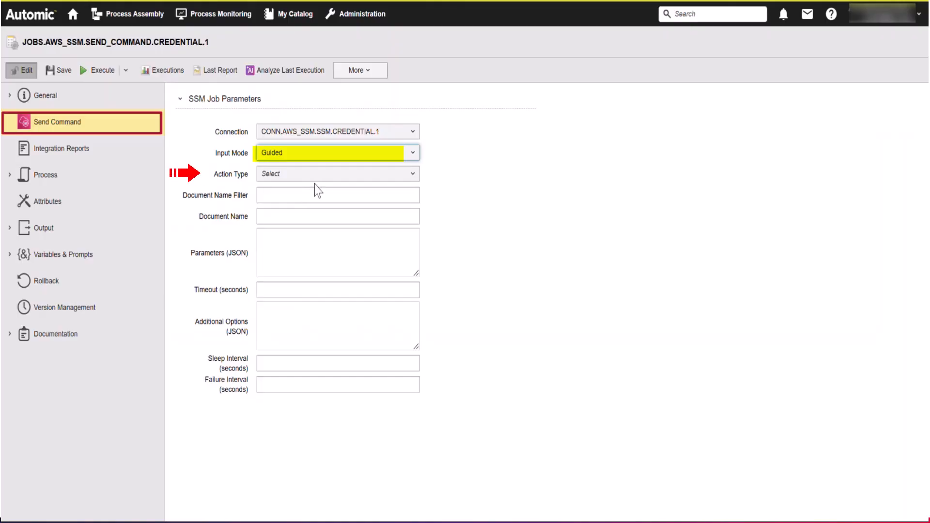
- Set the action type to Run Command and enter AWS-RunShellScript as the document name
left_click(415, 180)
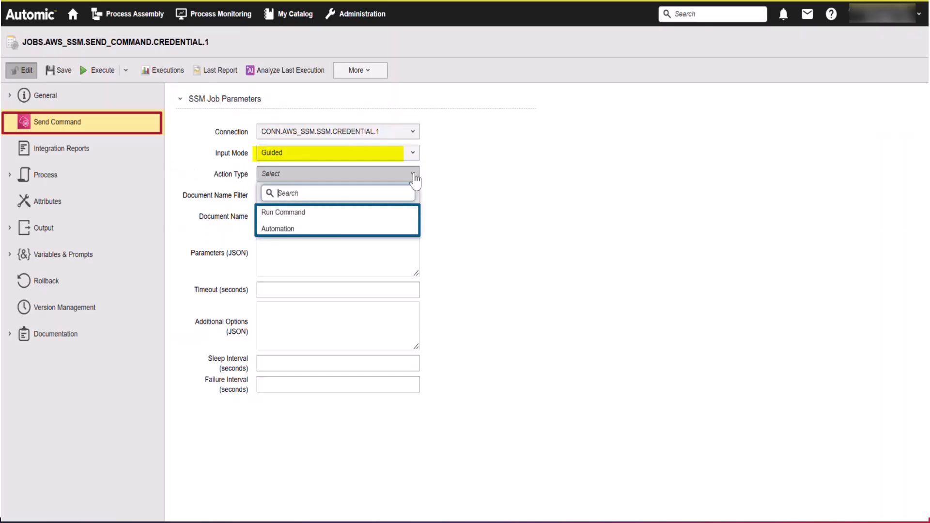
left_click(396, 230)
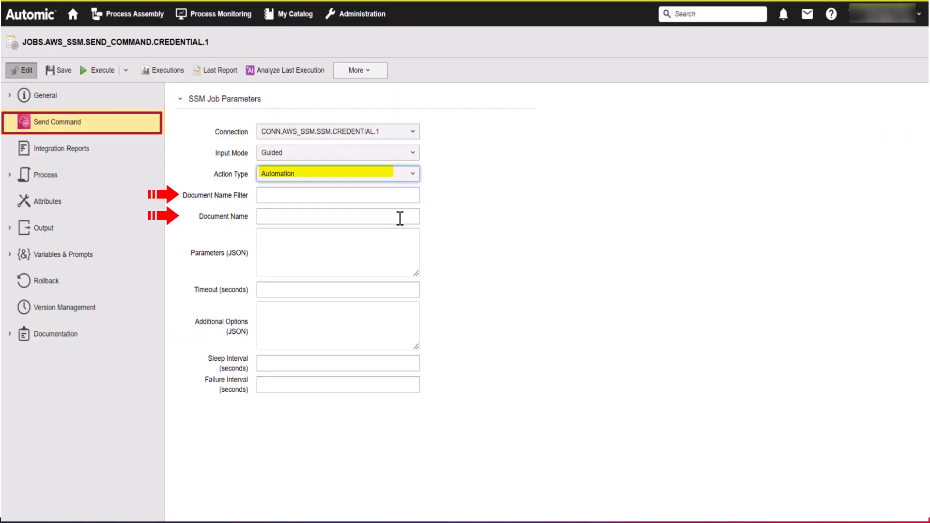
left_click(412, 176)
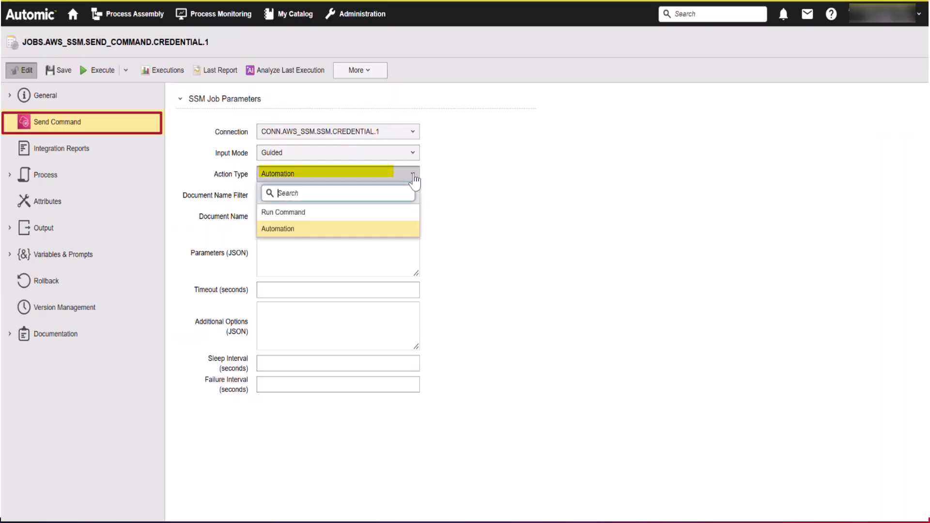
left_click(395, 214)
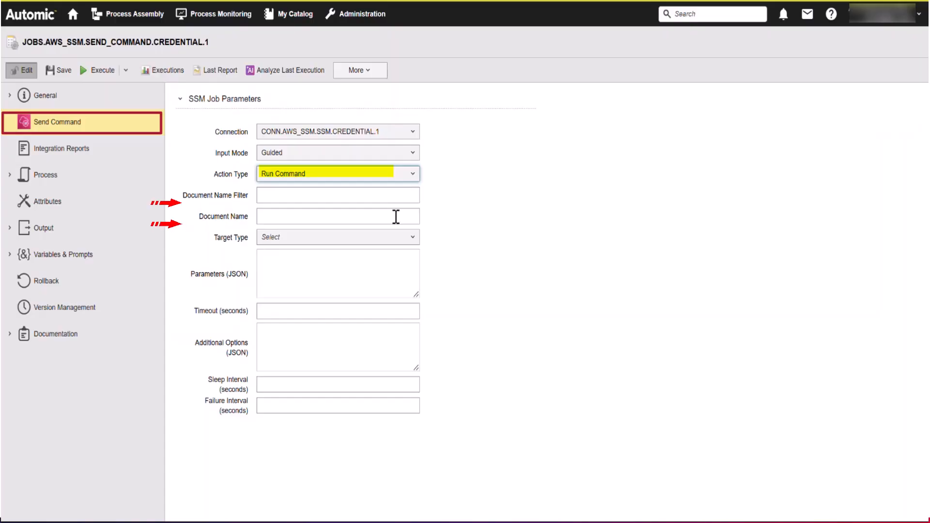
left_click(388, 214)
type("AWS")
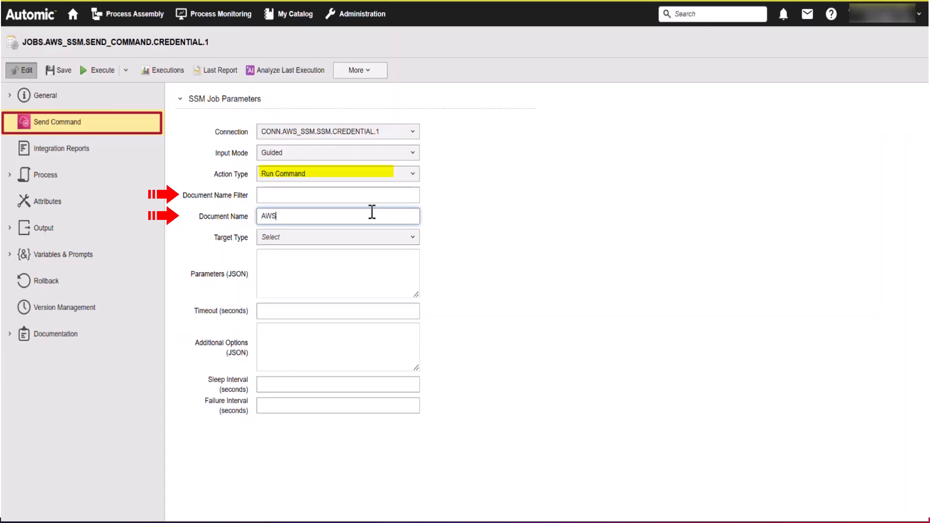
type("_RunShellScript")
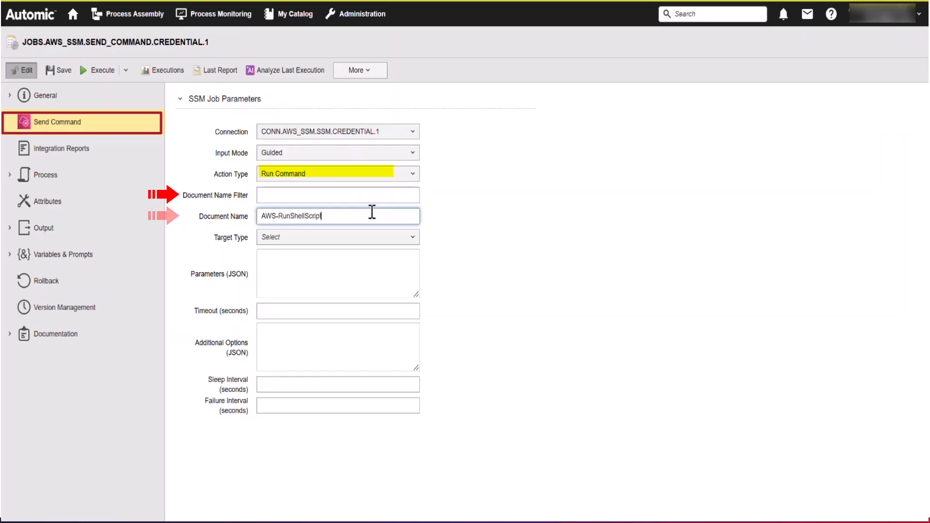
left_click(306, 196)
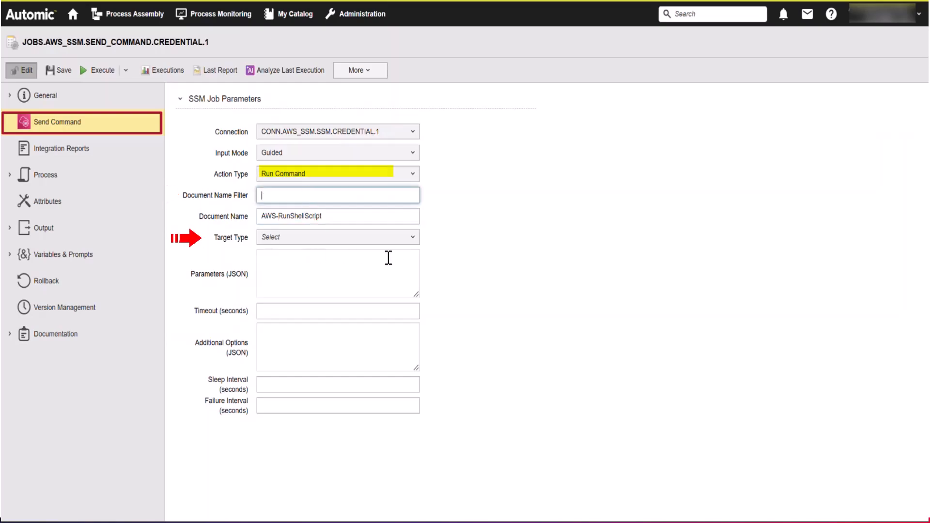
- Try the Instance IDs, Resource Group and Tags target types in turn to compare their fields
left_click(413, 238)
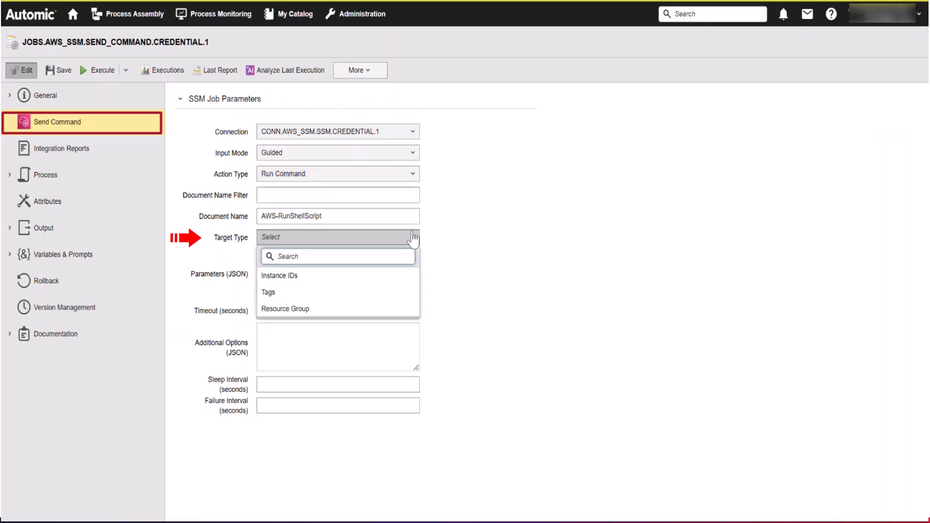
left_click(398, 276)
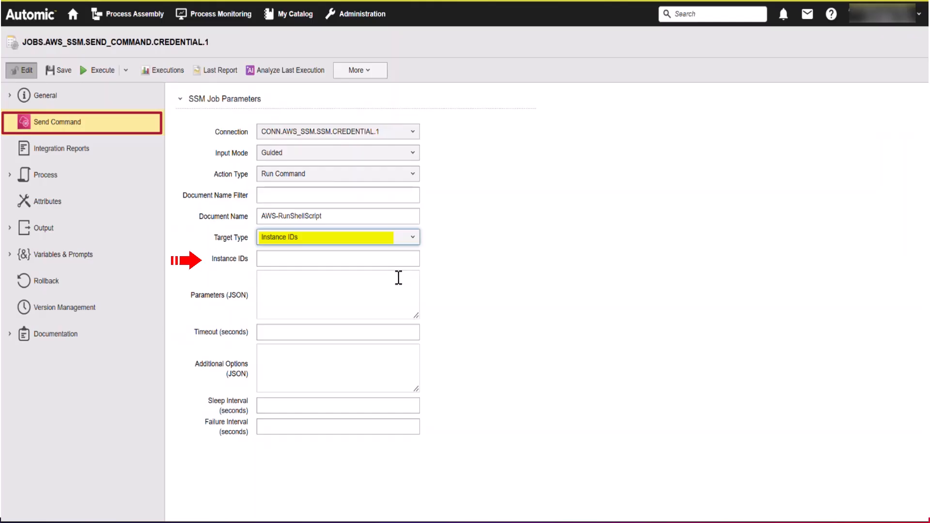
left_click(413, 238)
left_click(365, 309)
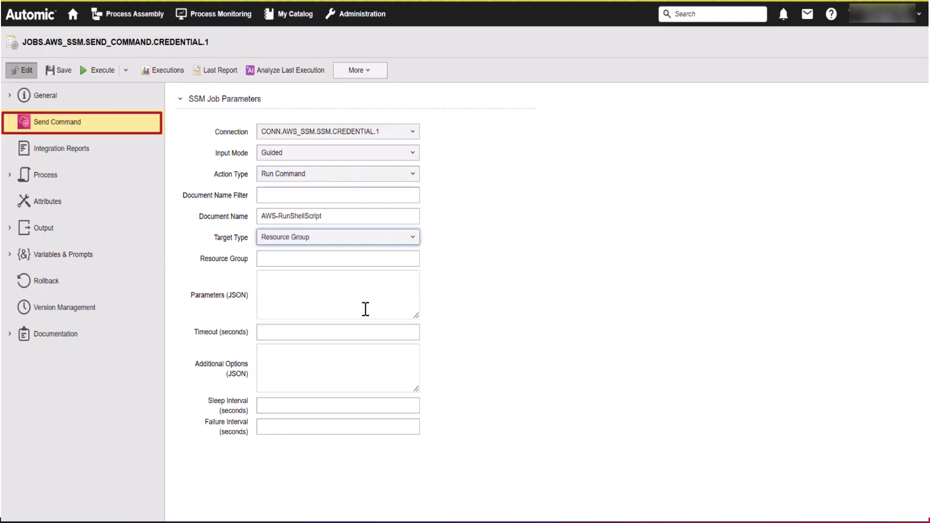
left_click(414, 240)
left_click(333, 294)
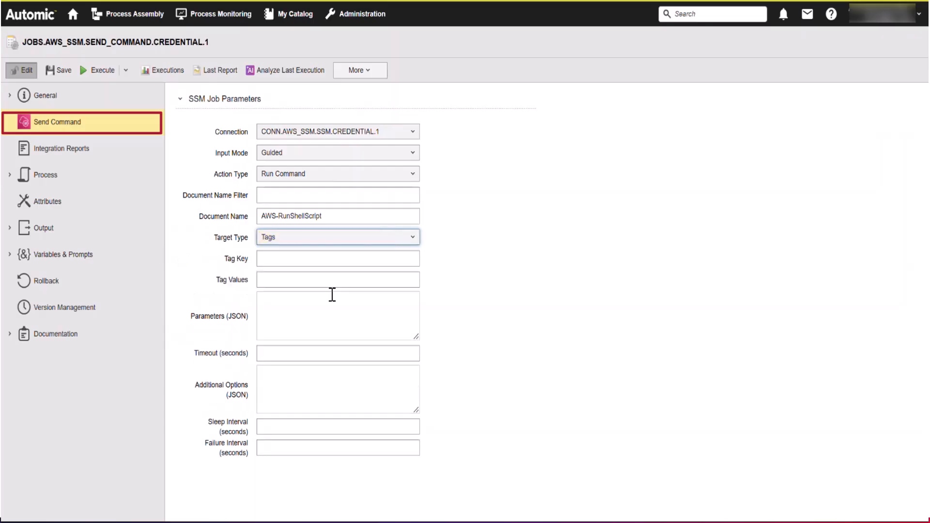
- Set the target type to Instance IDs and paste the EC2 instance ID
left_click(339, 237)
left_click(364, 276)
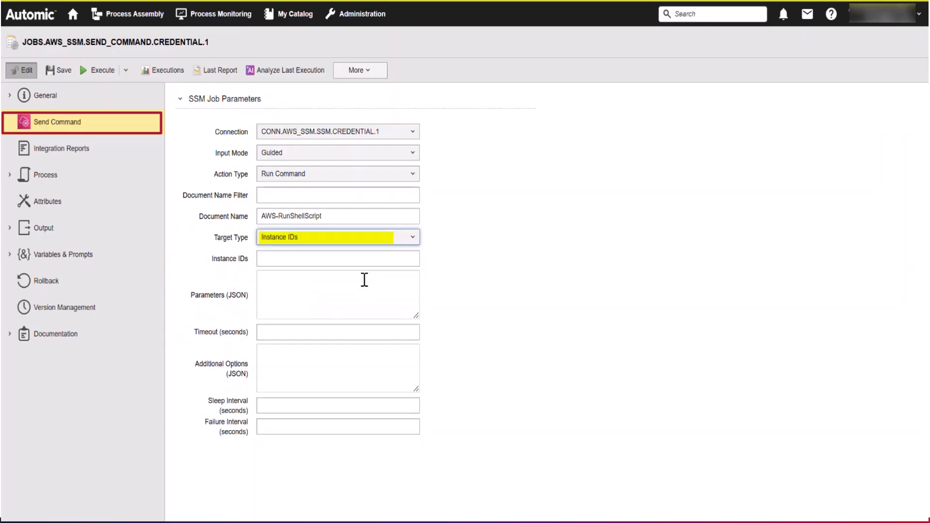
left_click(343, 261)
key("ctrl+v")
- Enter {"Commands":["echo hello"]} as the JSON parameters and set the timeout to 600 seconds
left_click(291, 291)
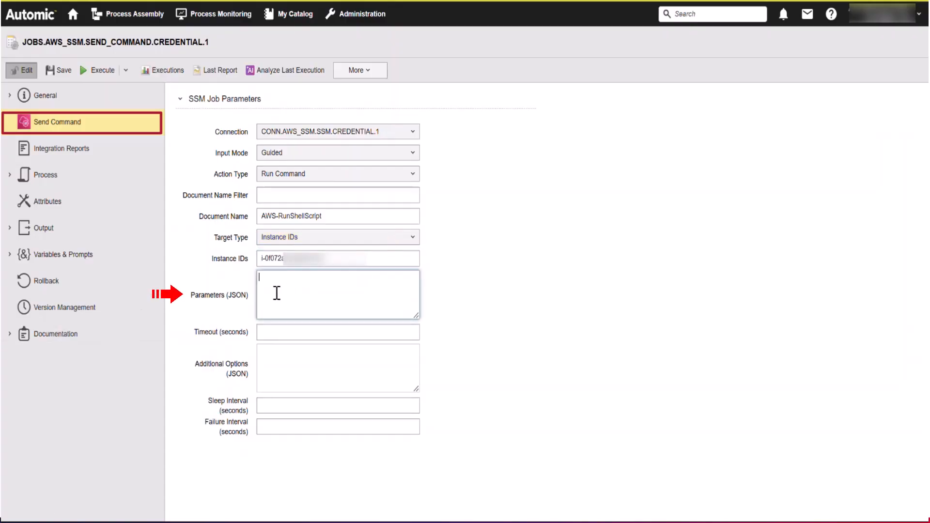
type("{\"Commands\":[\"echo hello\"]}")
left_click(280, 331)
type("600")
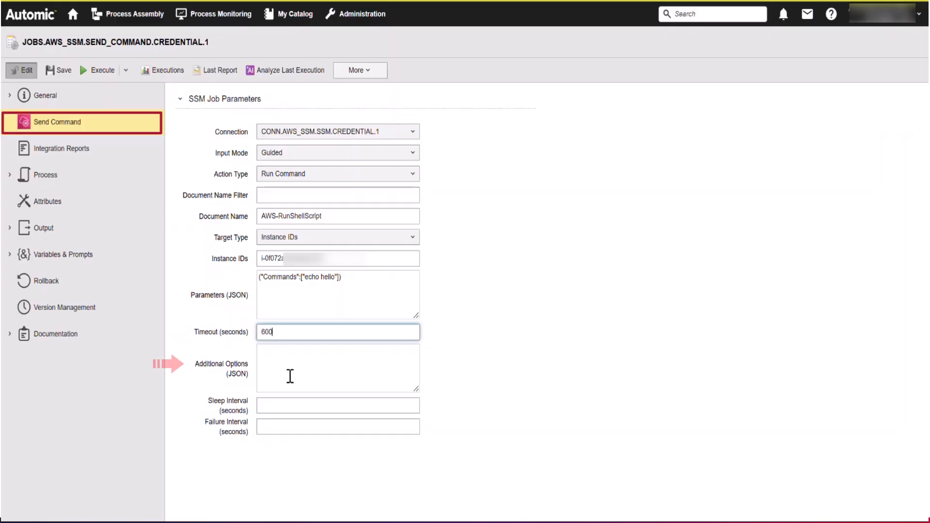
- Set the sleep interval to 15 seconds and the failure interval to 3 seconds
left_click(278, 405)
type("15")
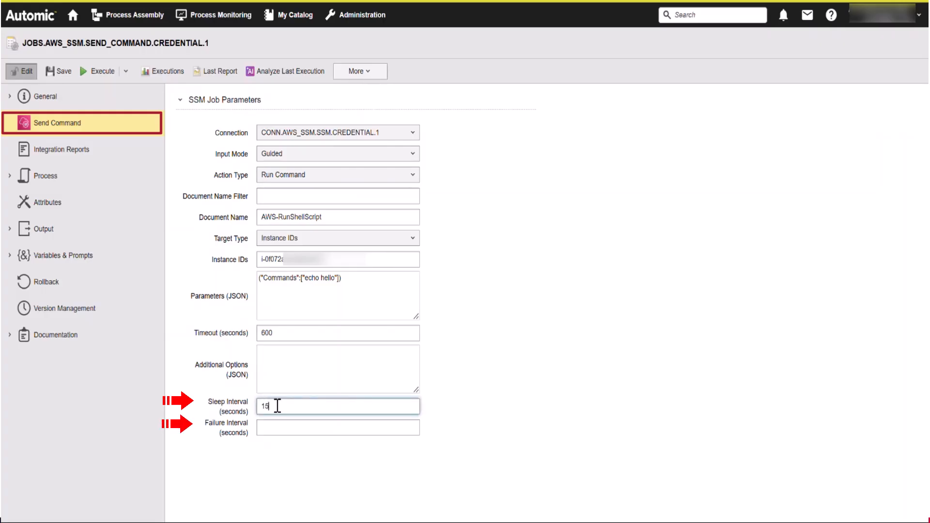
left_click(269, 428)
type("3")
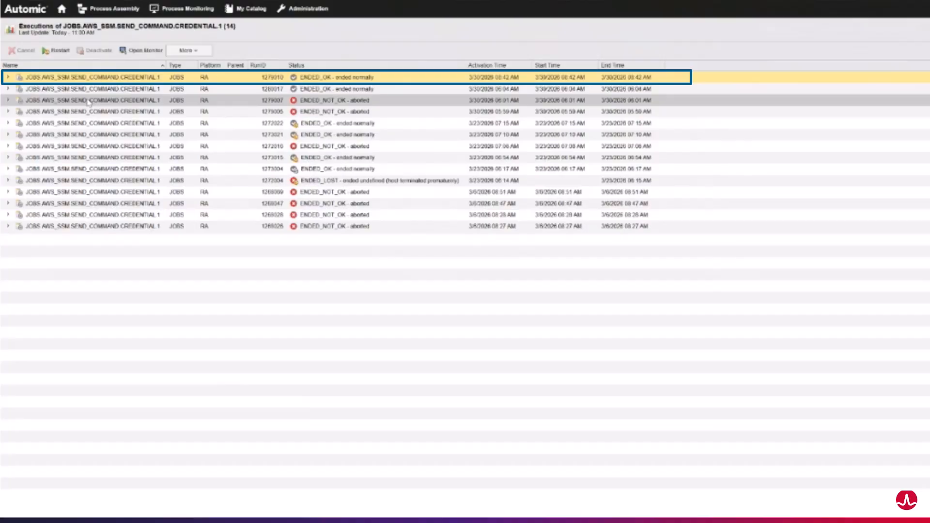
- Open the report of the newest execution in the job's executions list
right_click(108, 79)
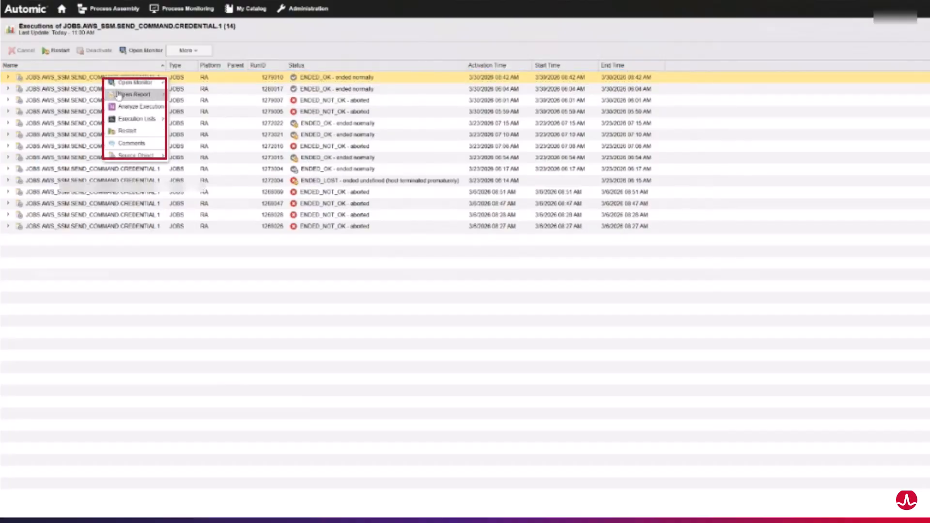
left_click(127, 94)
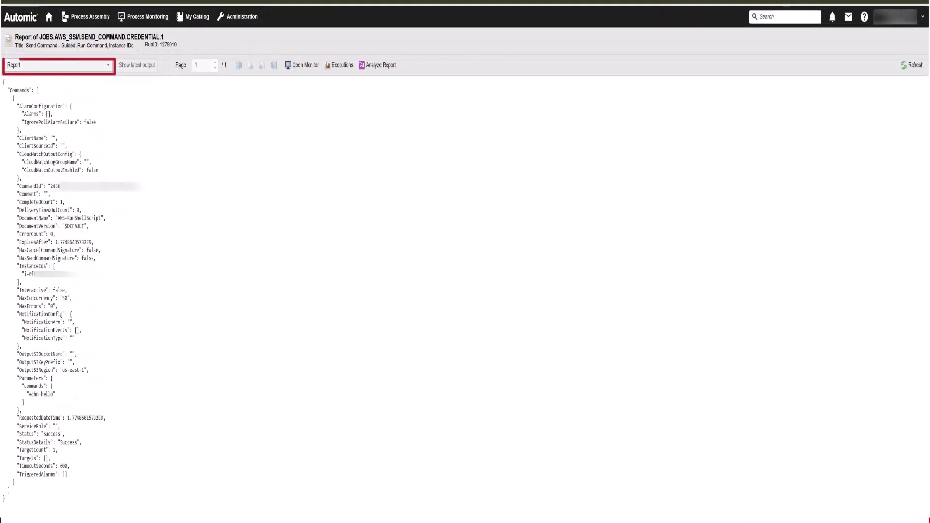